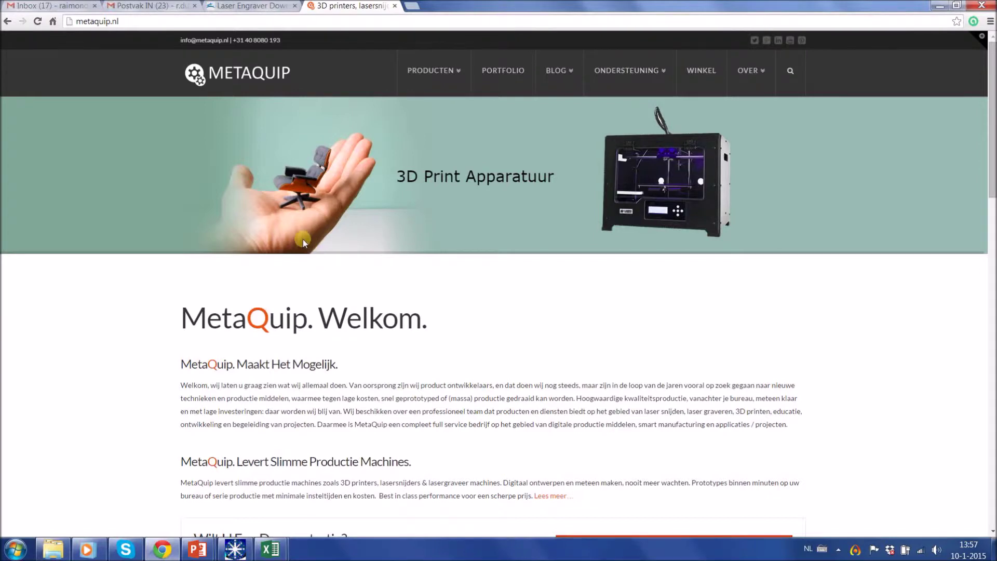
Switch to the Rabbit Laser downloadable projects page listing corrugated box DXF templates
click(266, 9)
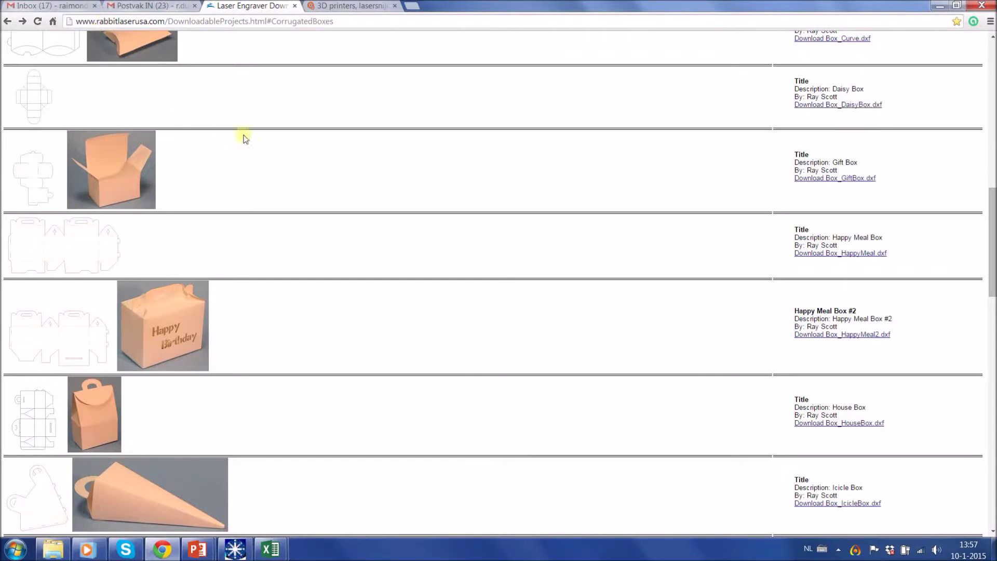
scroll(457, 155, up, 3)
scroll(459, 157, up, 7)
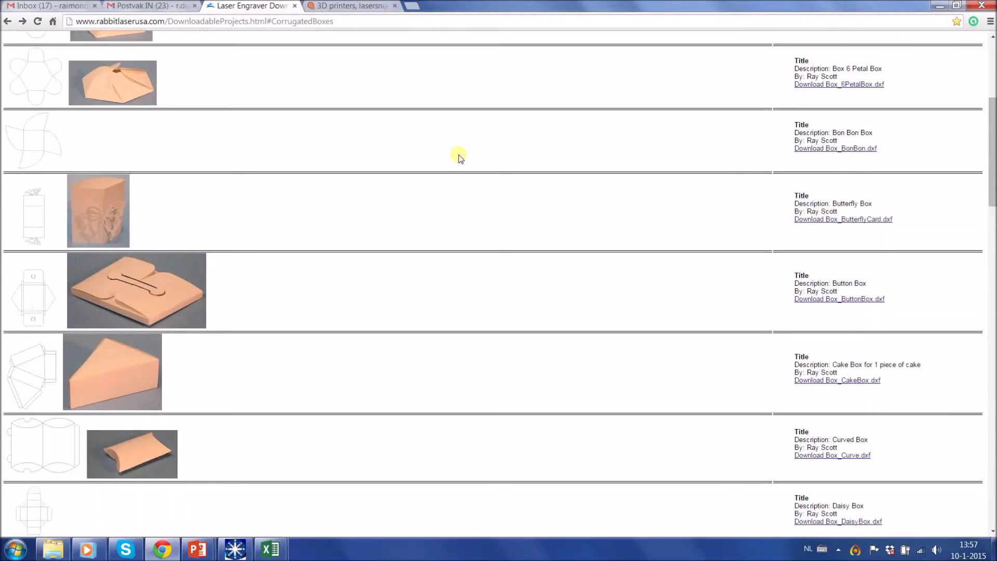
scroll(459, 157, down, 3)
scroll(460, 158, down, 6)
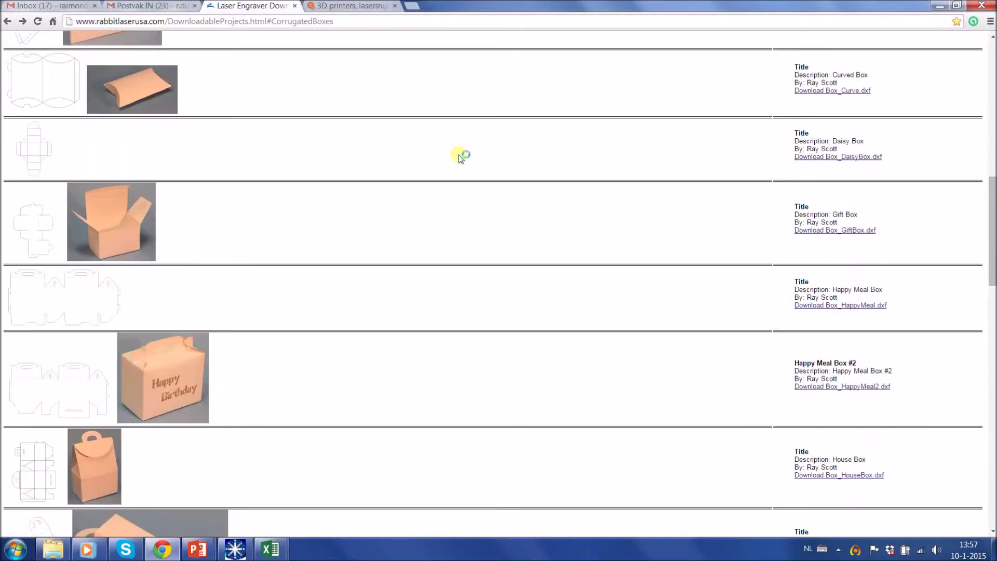
scroll(461, 157, down, 3)
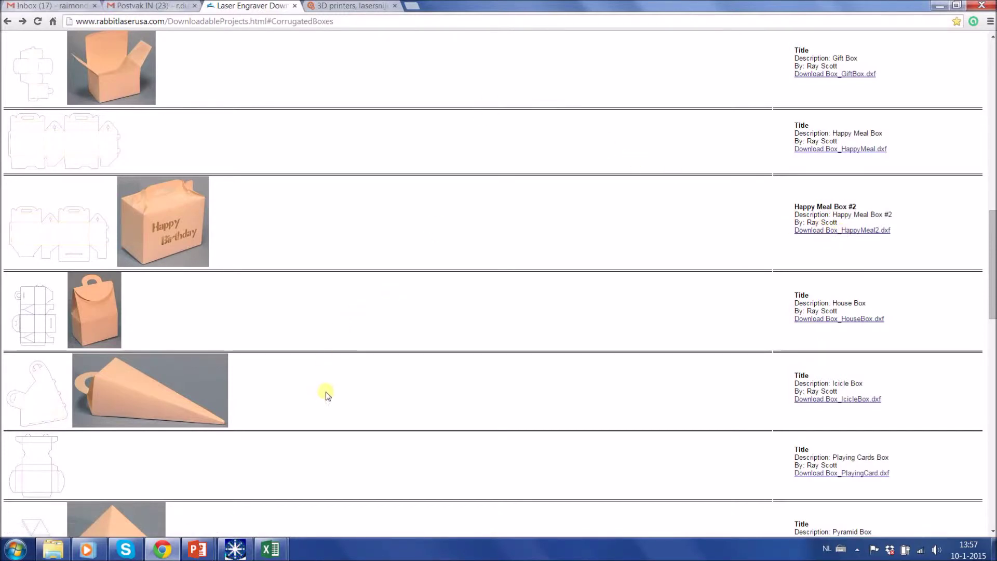
Import the Box_HappyMeal2 drawing from the boxes folder into the happy meal box job
click(234, 550)
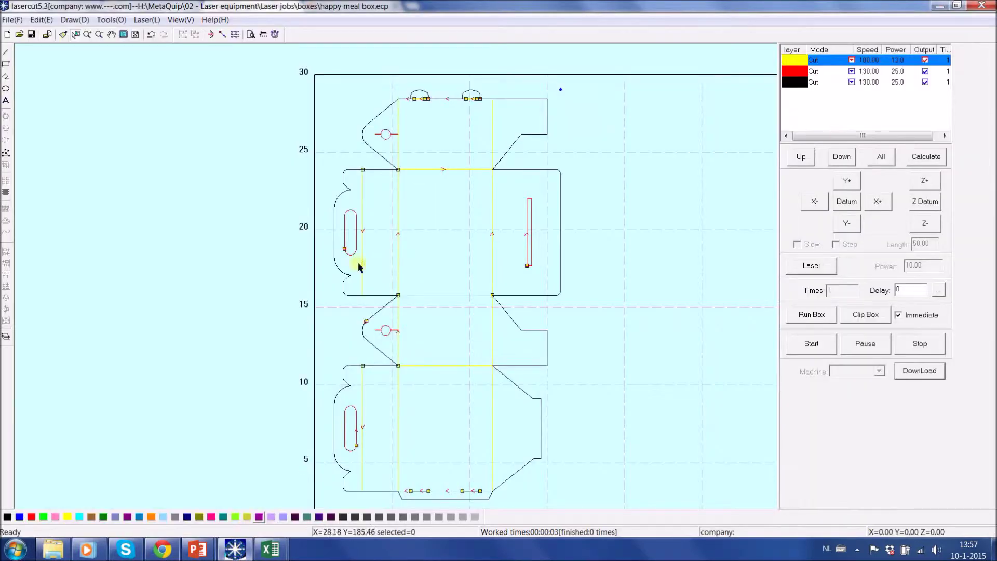
scroll(643, 236, down, 3)
scroll(519, 234, down, 1)
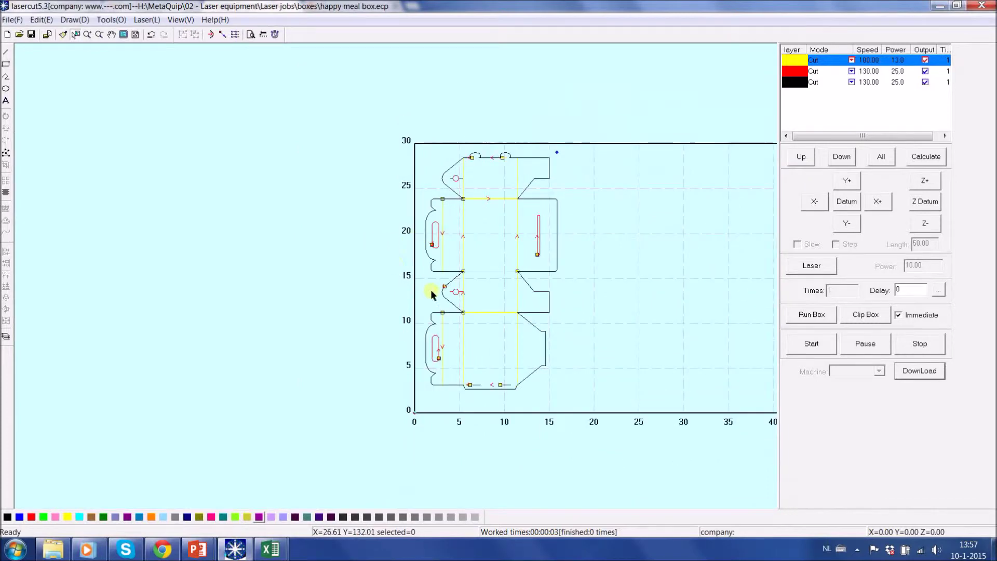
scroll(670, 309, up, 1)
scroll(756, 273, up, 1)
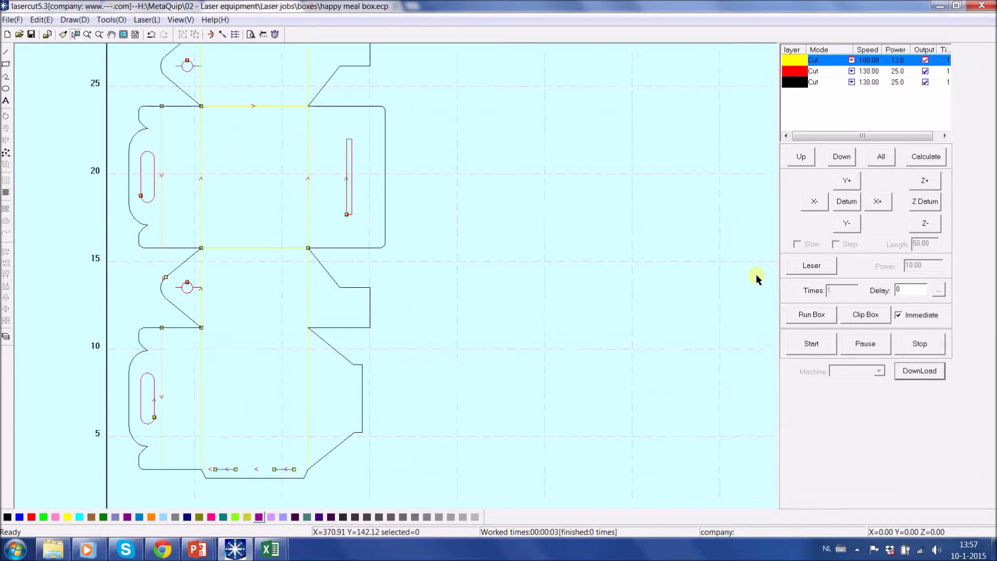
scroll(479, 248, down, 2)
scroll(650, 233, up, 2)
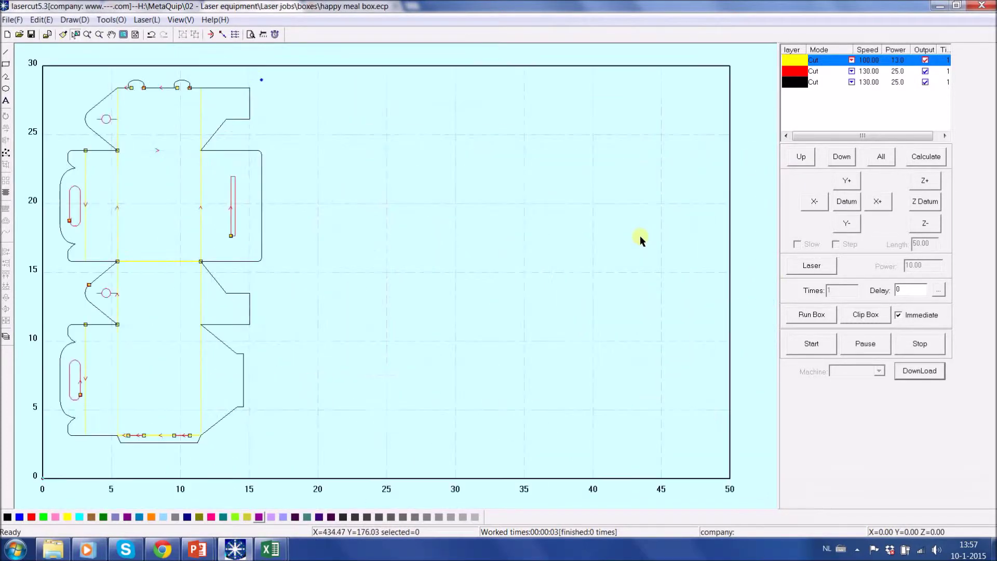
click(12, 20)
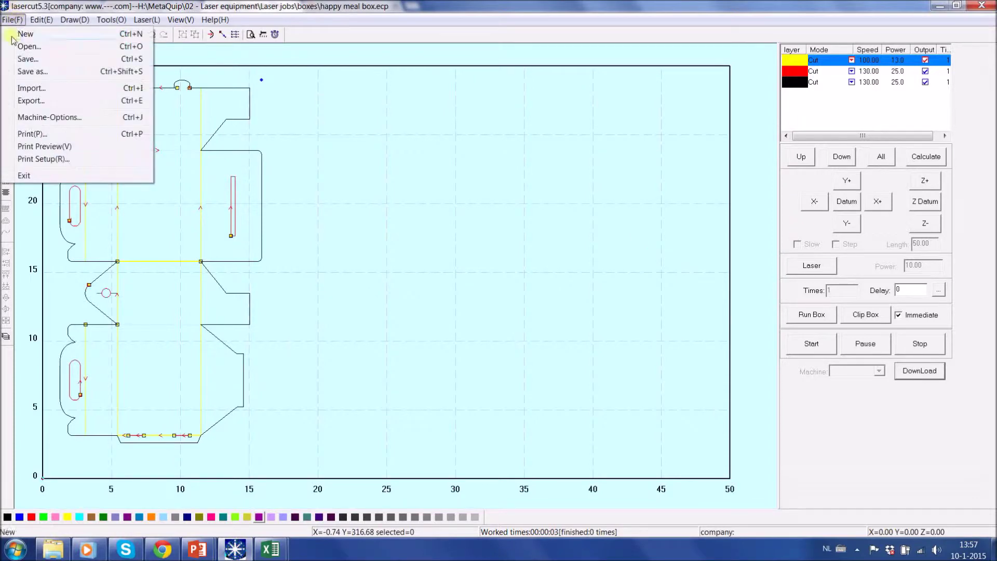
click(31, 88)
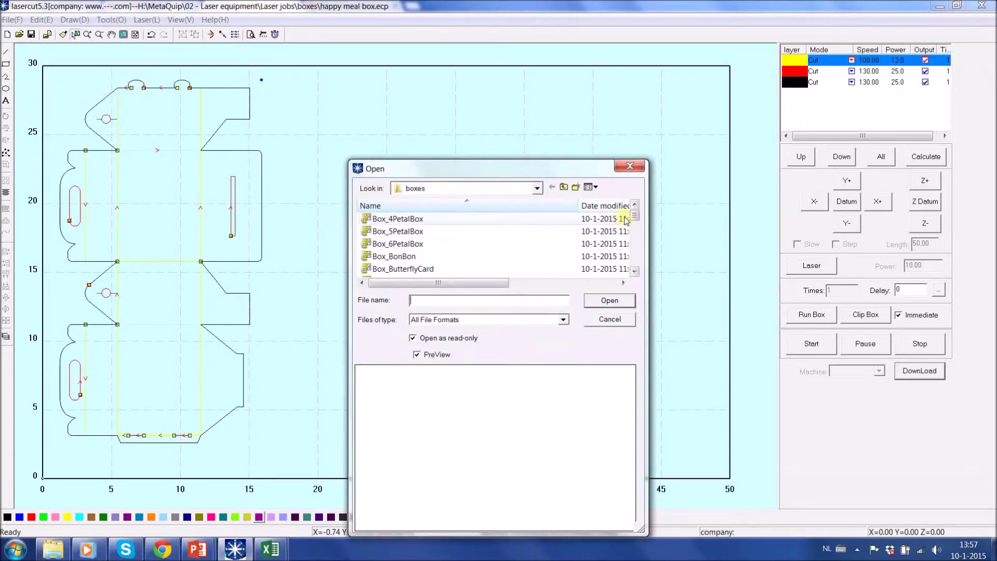
drag(634, 218, 632, 239)
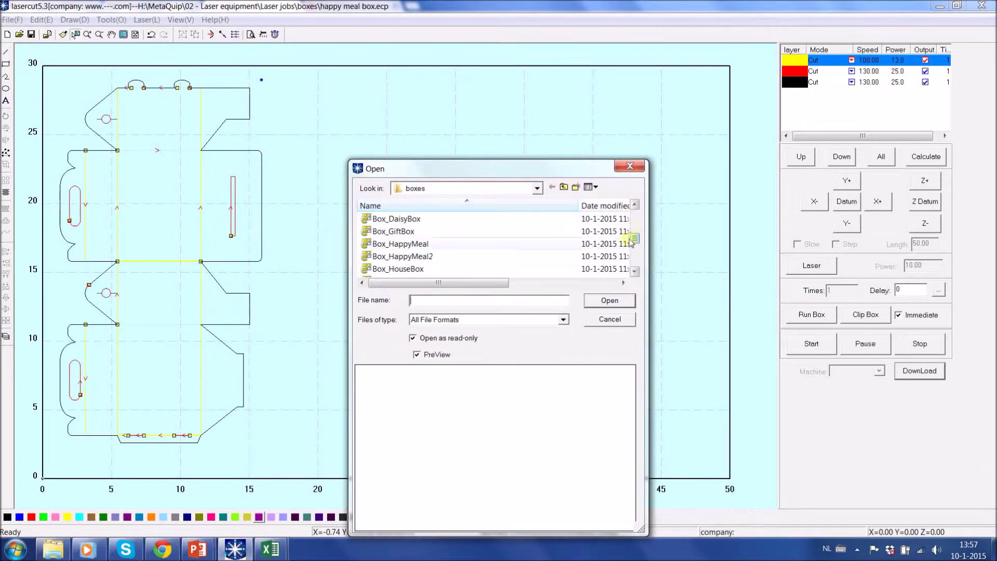
click(465, 256)
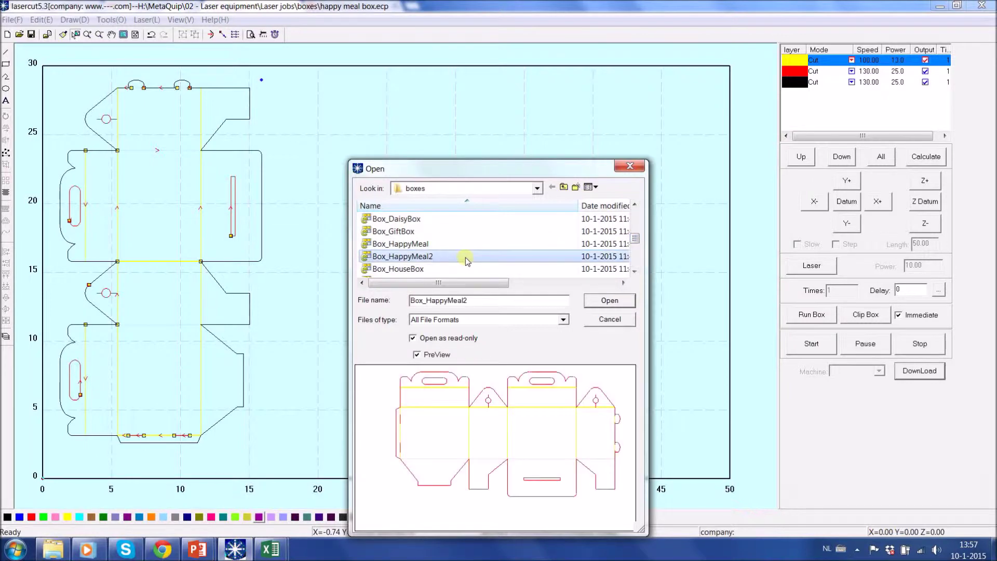
click(609, 302)
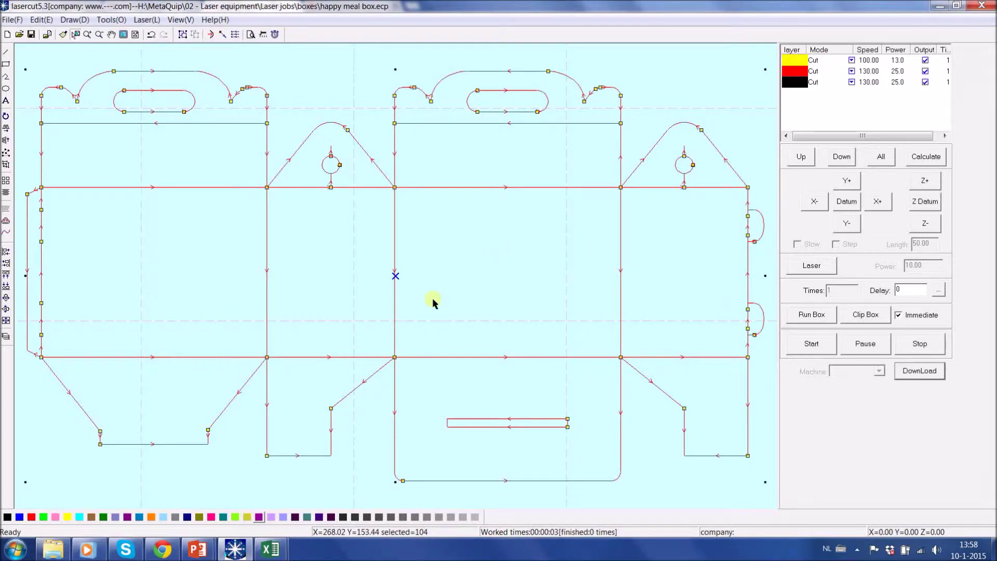
click(353, 462)
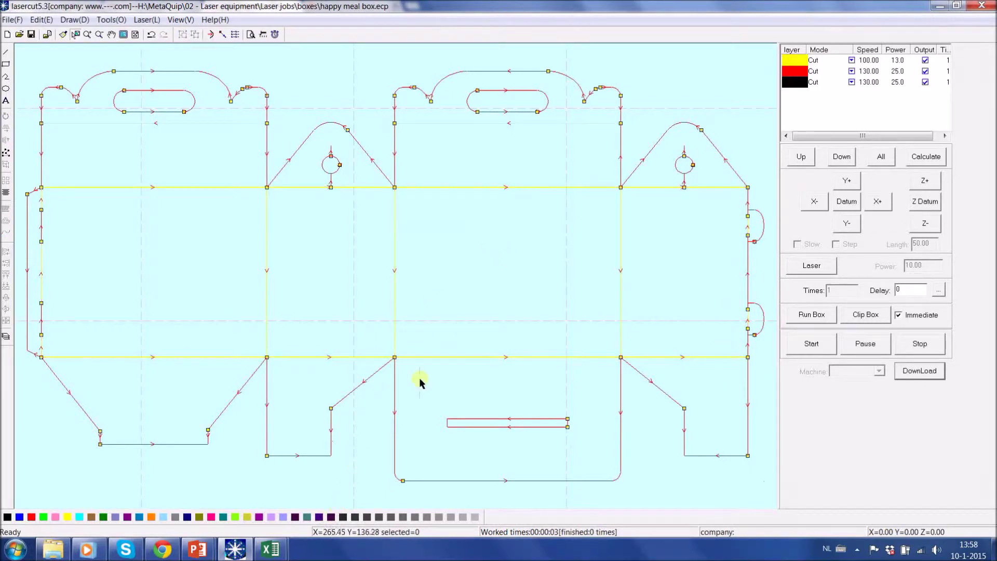
scroll(423, 372, down, 2)
scroll(423, 369, down, 1)
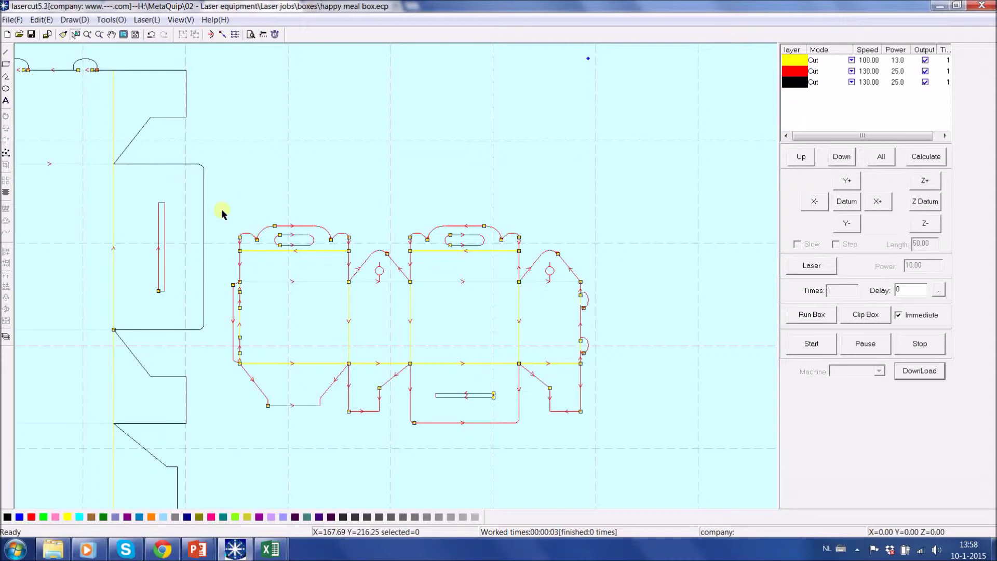
scroll(172, 221, down, 2)
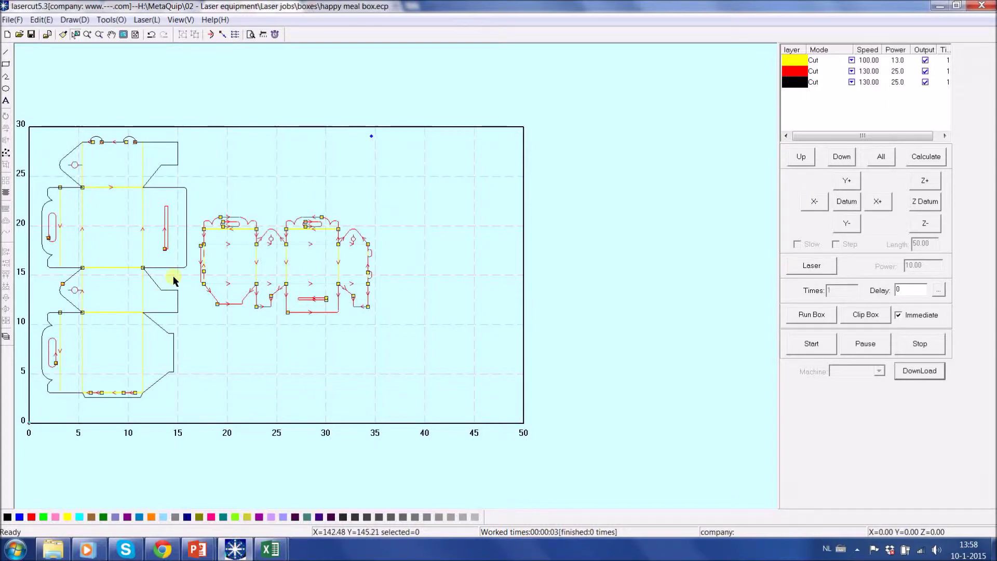
scroll(236, 225, up, 4)
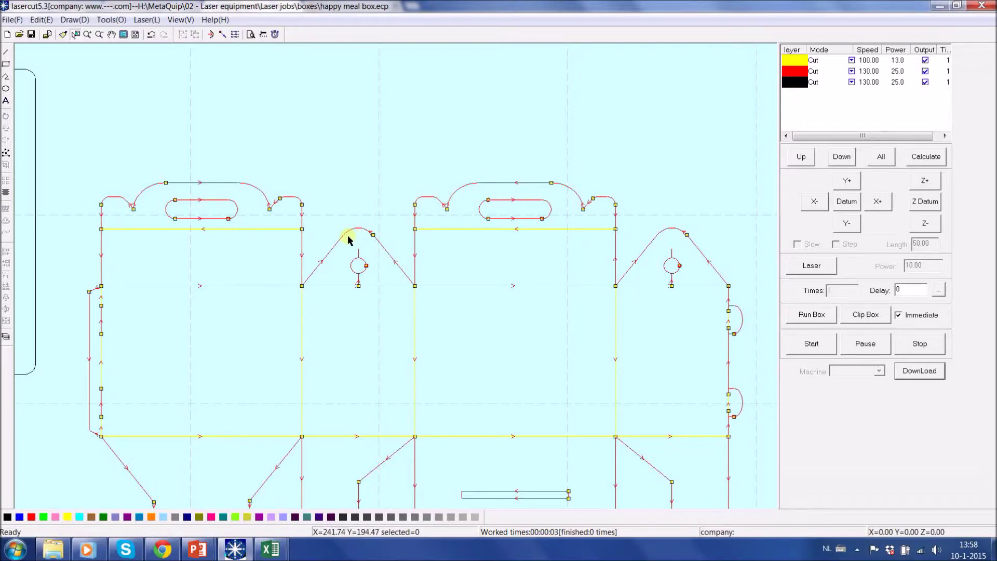
scroll(387, 232, down, 1)
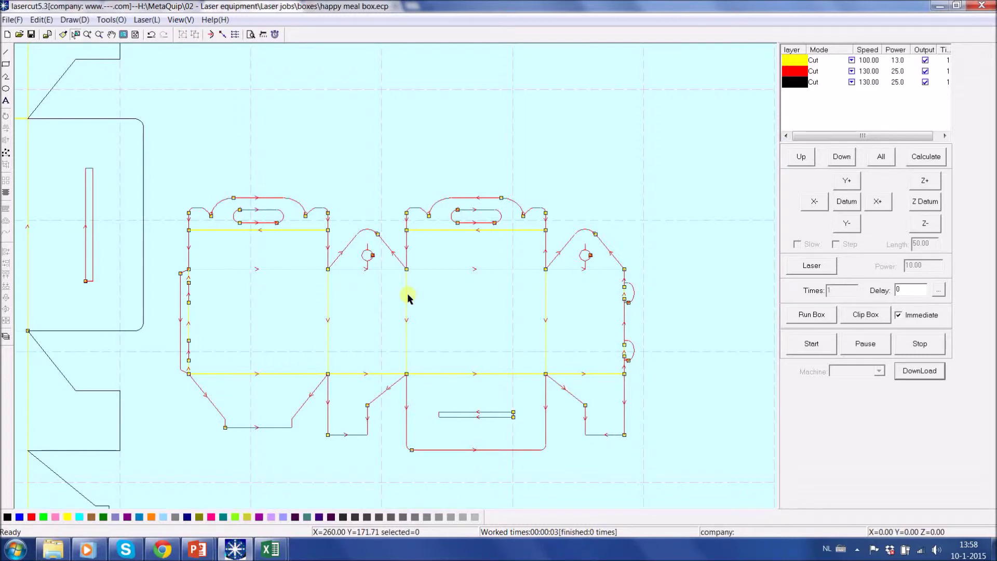
scroll(420, 288, down, 1)
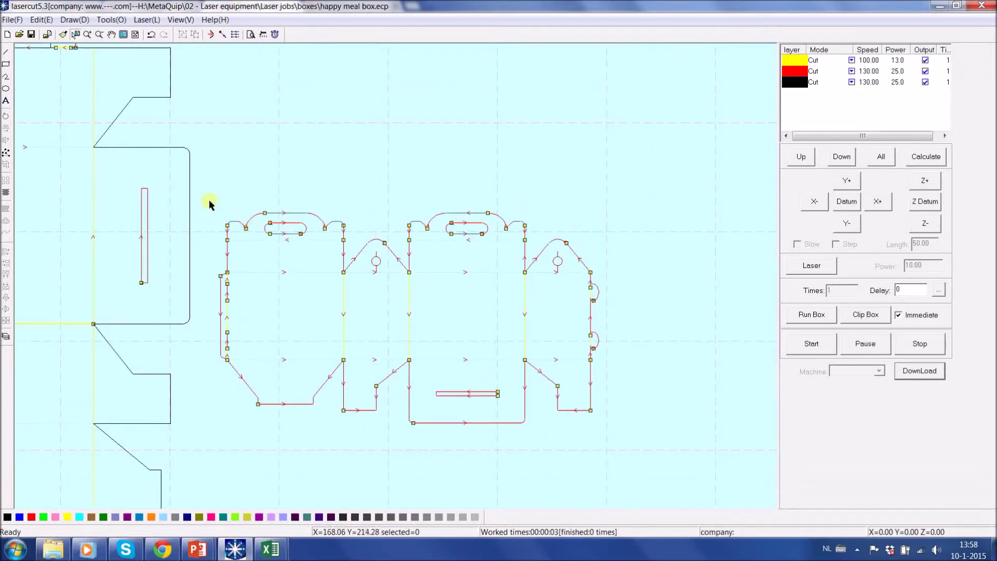
Delete the old red box drawing and open the yellow fold layer's advanced cut settings
drag(206, 196, 623, 439)
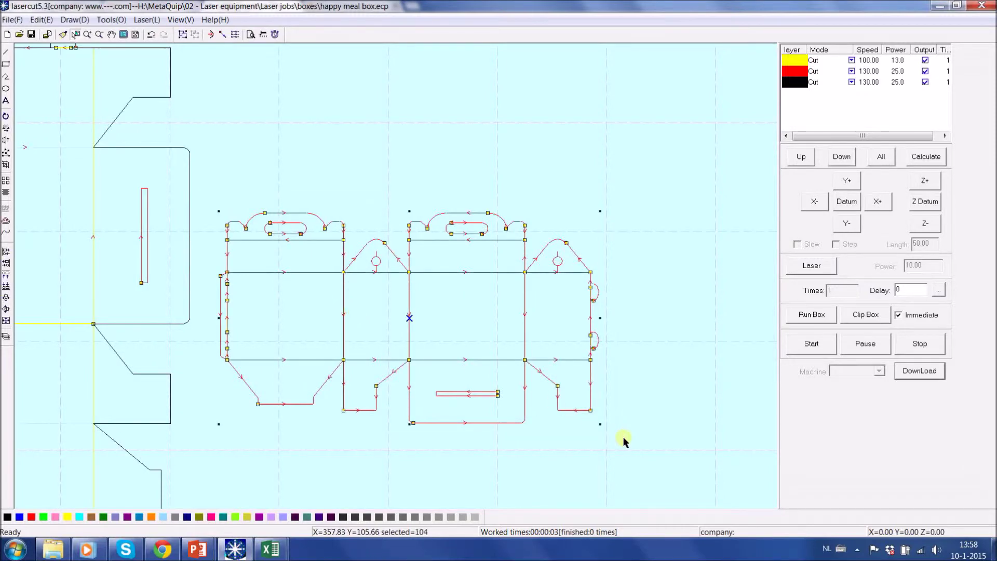
key(Delete)
scroll(623, 415, down, 2)
scroll(553, 438, up, 1)
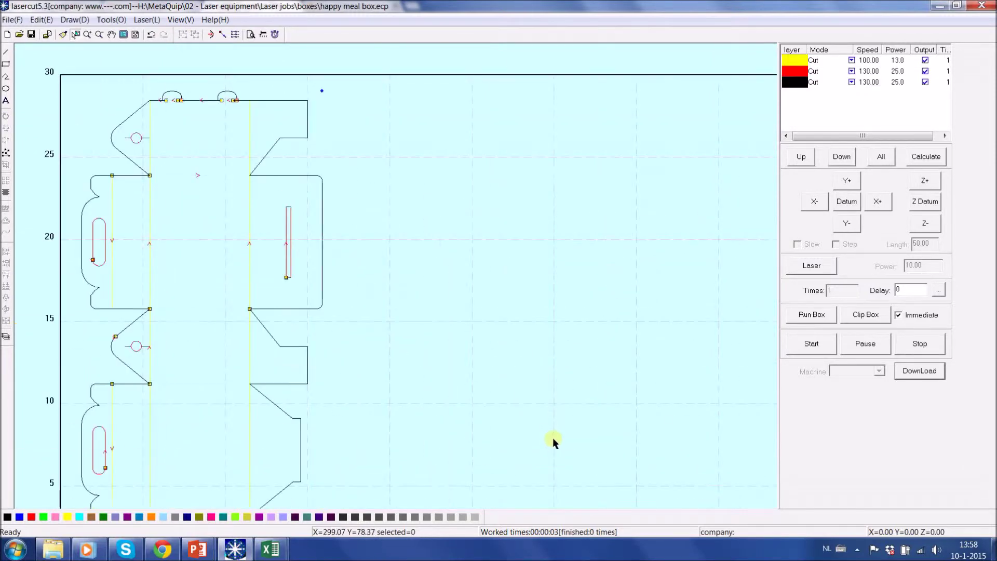
double_click(863, 63)
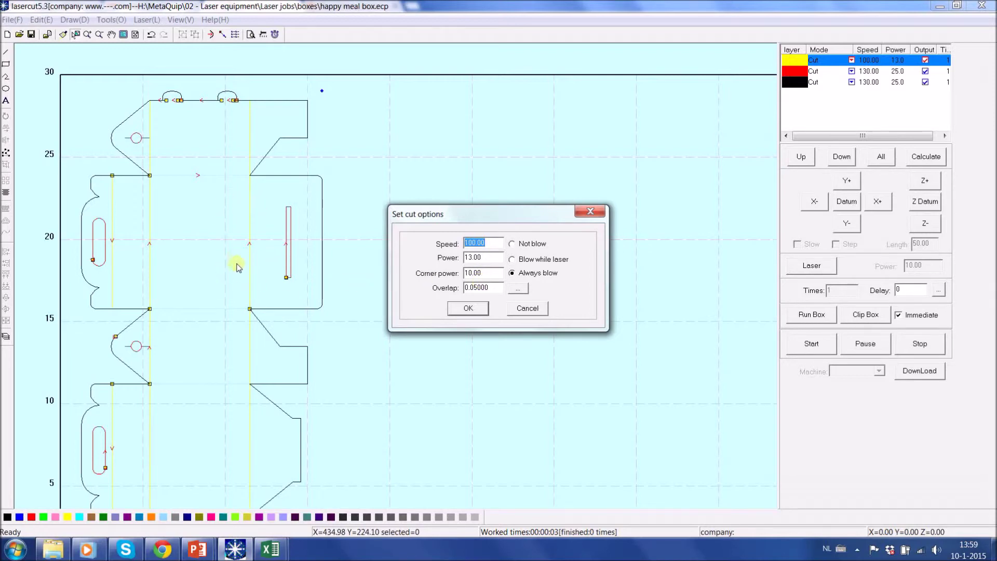
click(517, 289)
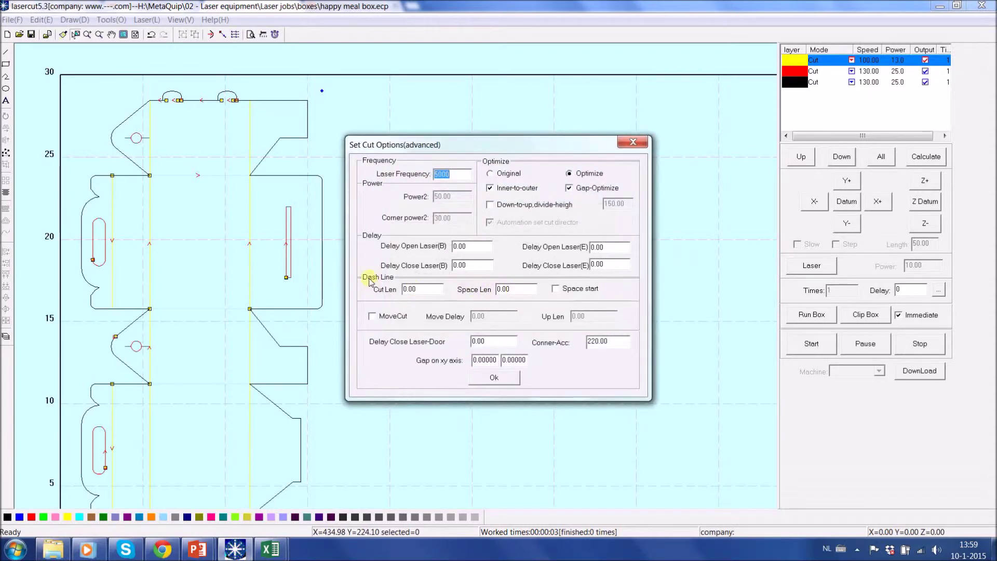
Close the yellow layer's cut settings at speed 100 and power 13, without dash line
click(404, 287)
key(Delete)
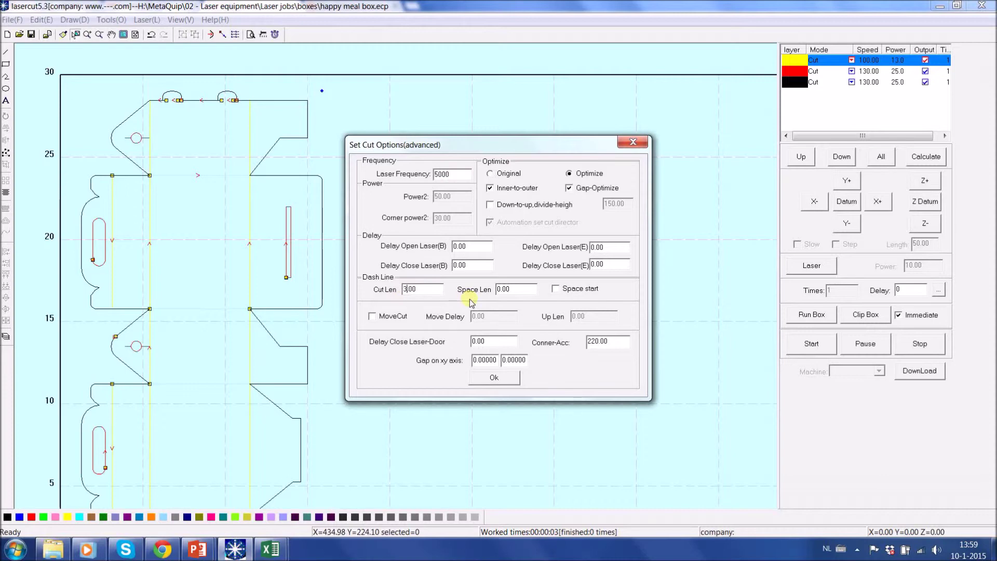
click(509, 289)
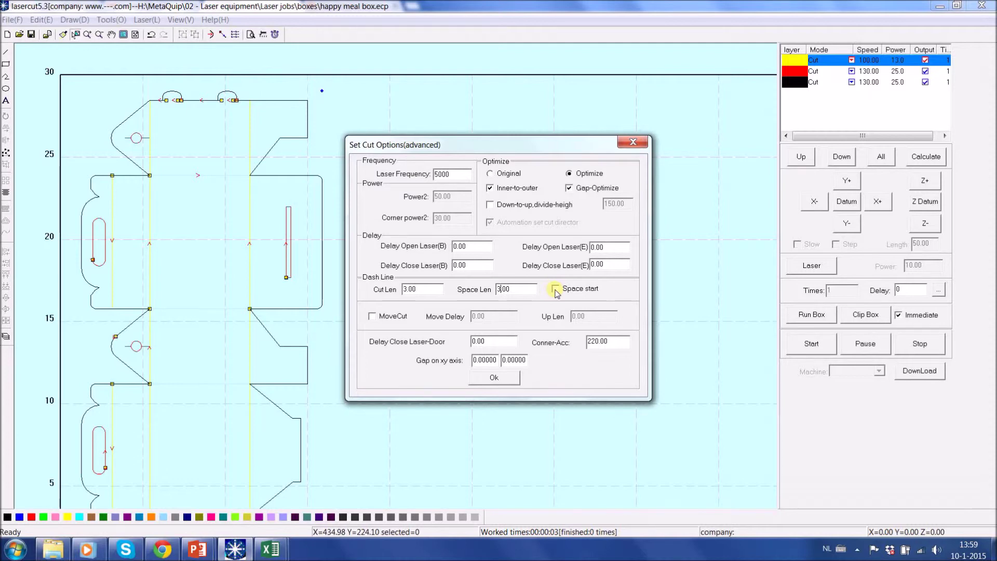
click(633, 142)
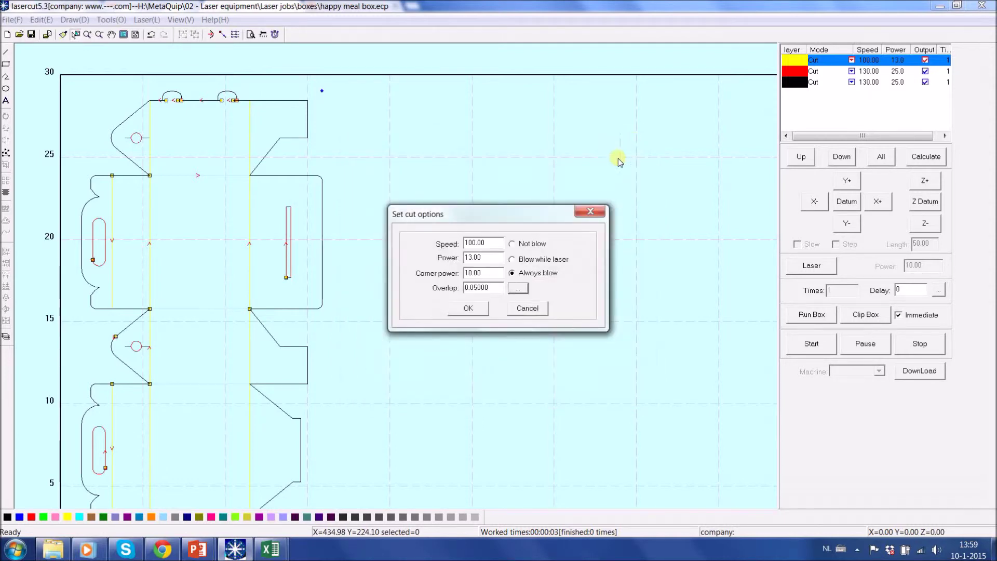
click(519, 289)
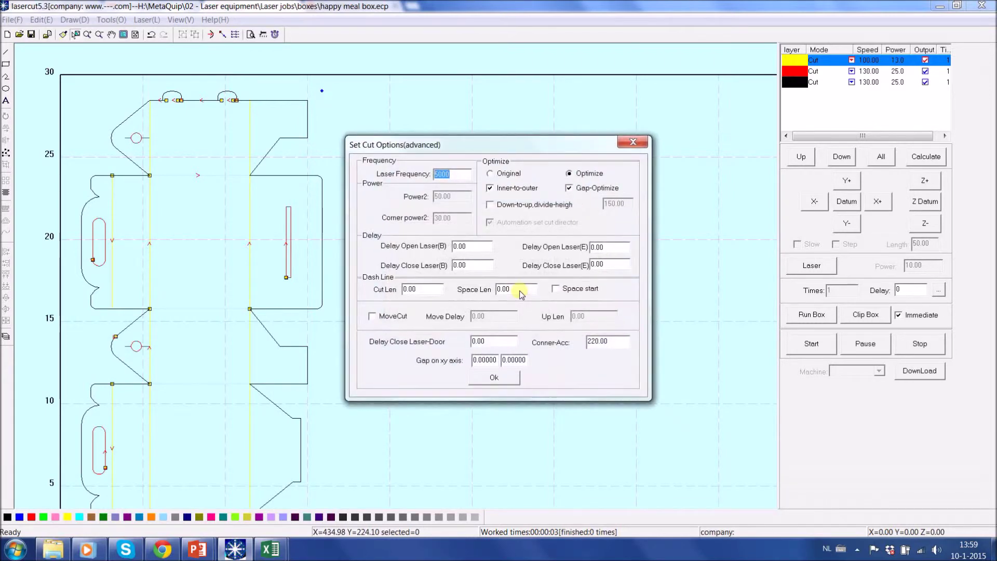
click(495, 378)
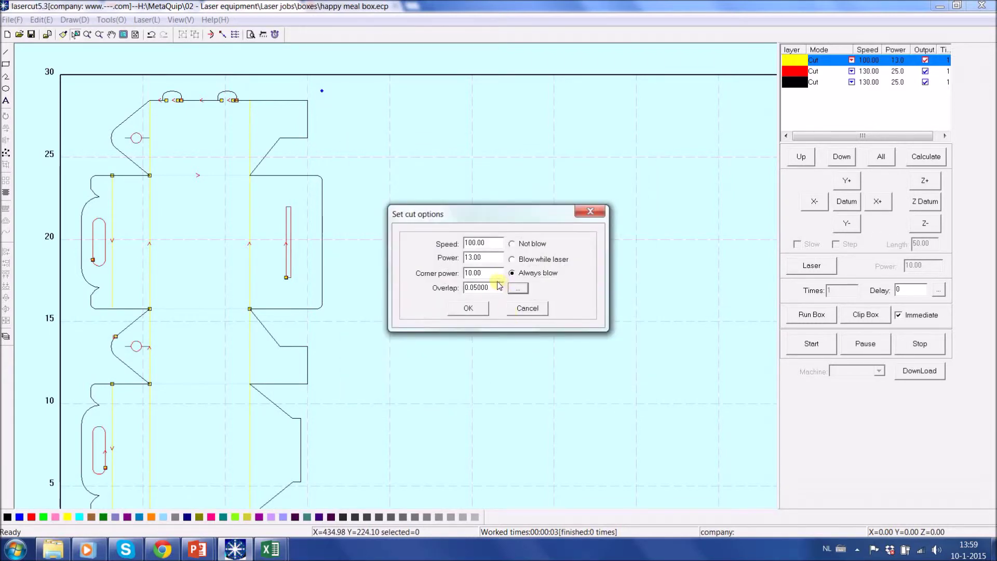
click(469, 308)
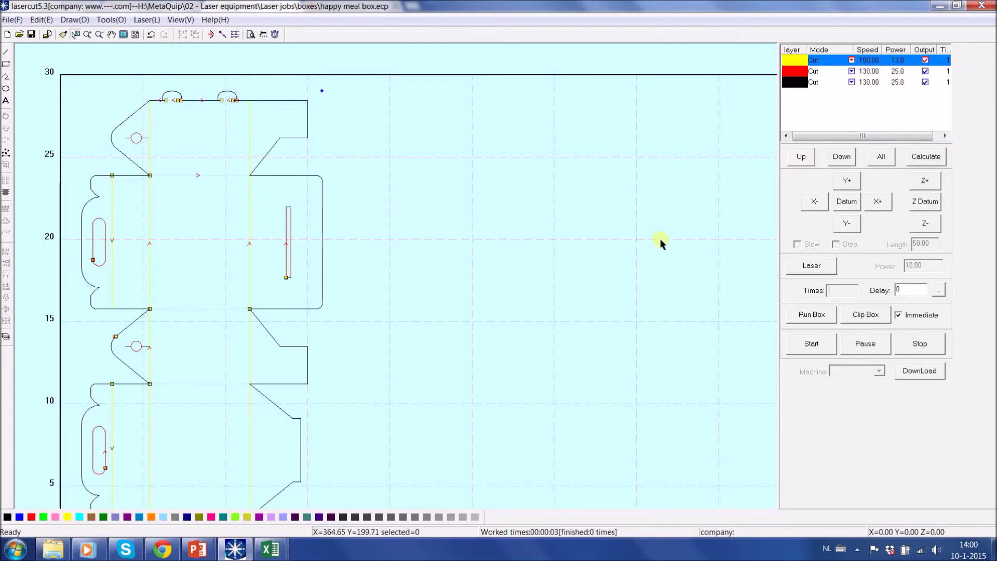
click(919, 371)
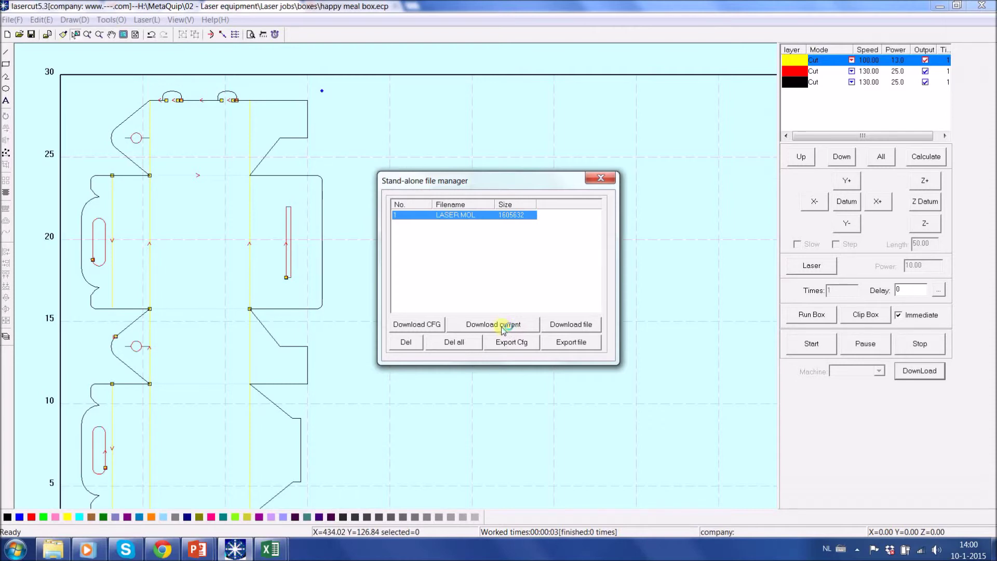
Download the current job to the laser cutter as LASER.MOL (1605632 bytes)
click(503, 326)
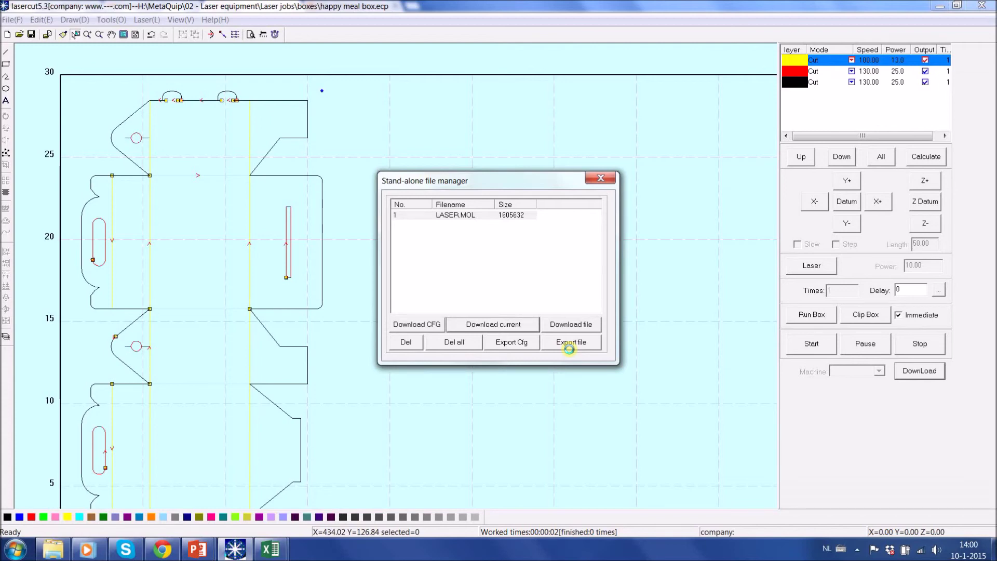
Close the stand-alone file manager and zoom out to the box layout on the 50 by 30 area
click(601, 180)
scroll(567, 301, down, 1)
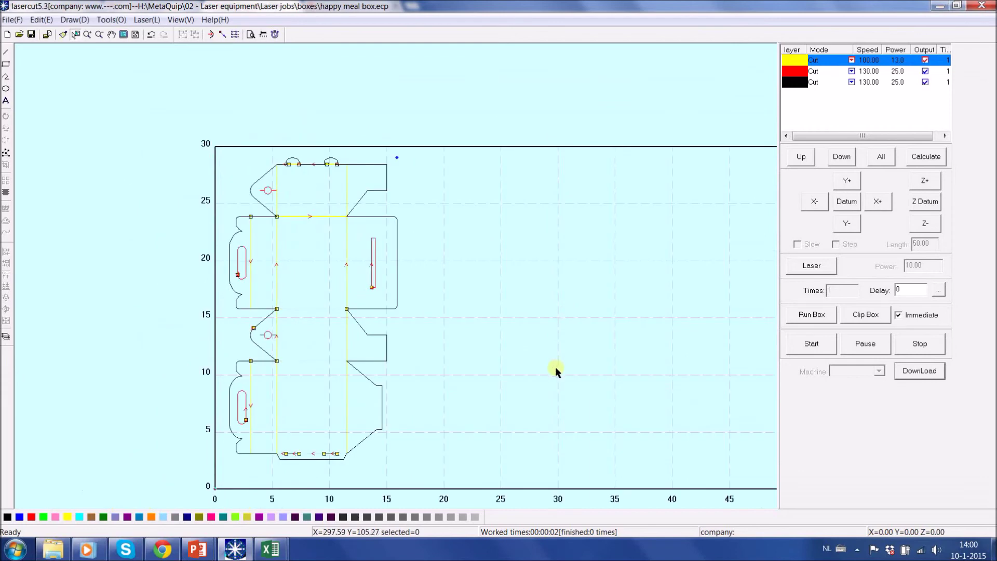
scroll(555, 368, down, 1)
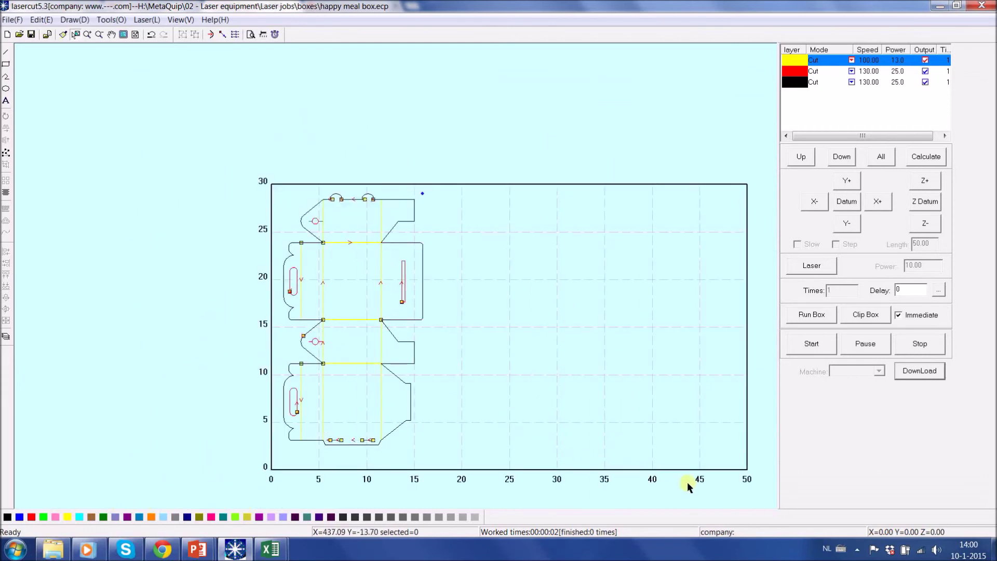